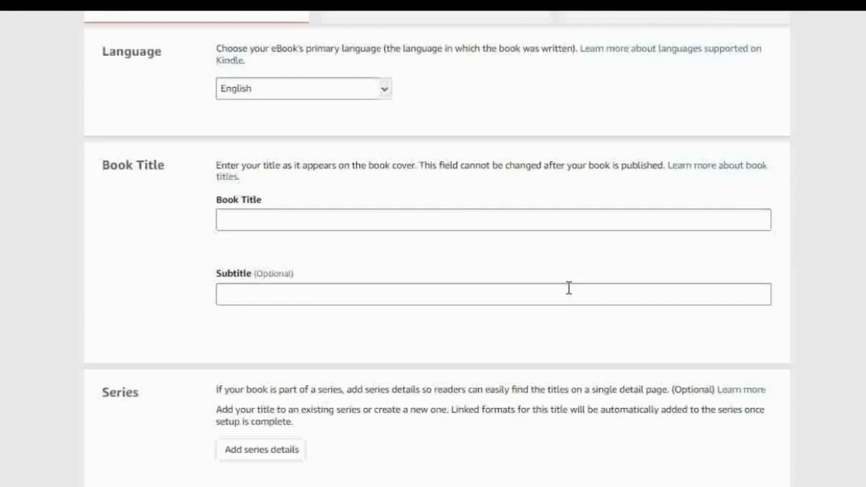
Review the language, book title, series, edition number, author and contributor fields of the eBook details form
scroll(569, 291, up, 4)
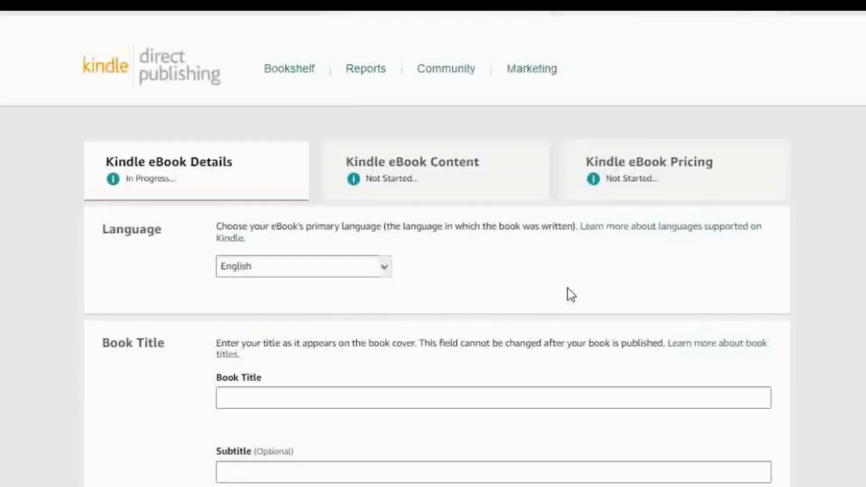
scroll(570, 292, down, 2)
scroll(570, 294, down, 7)
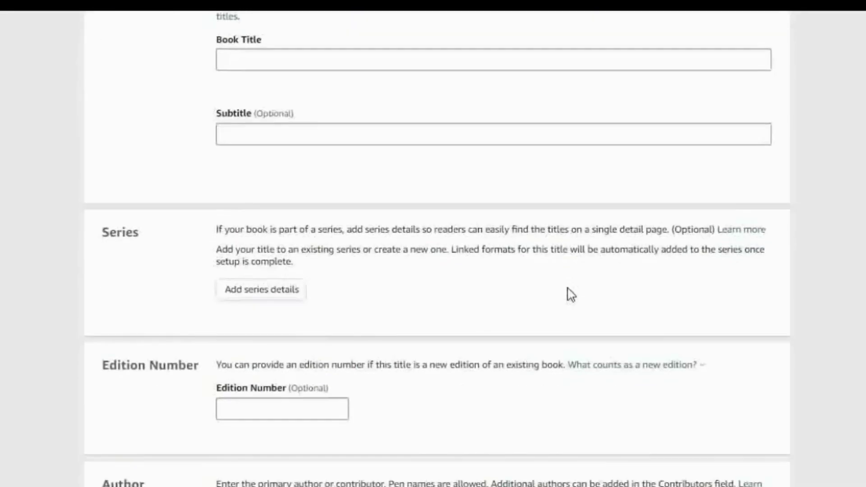
scroll(570, 294, down, 1)
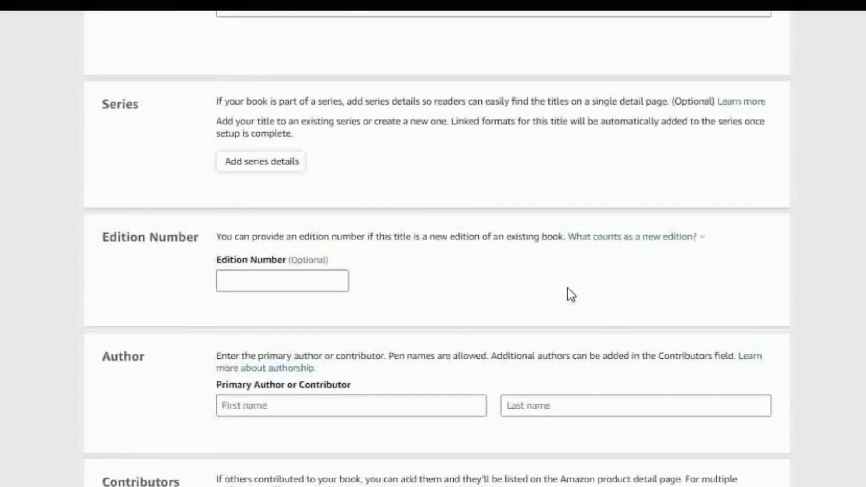
scroll(570, 295, down, 1)
scroll(571, 295, down, 1)
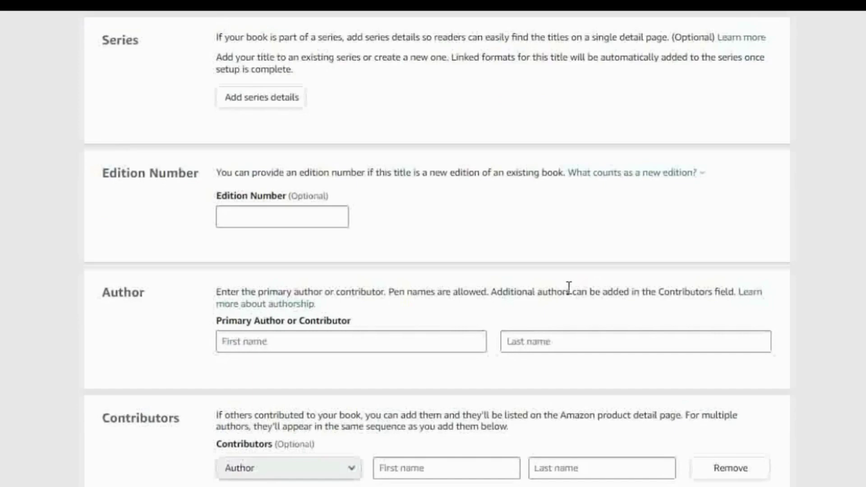
scroll(569, 288, down, 1)
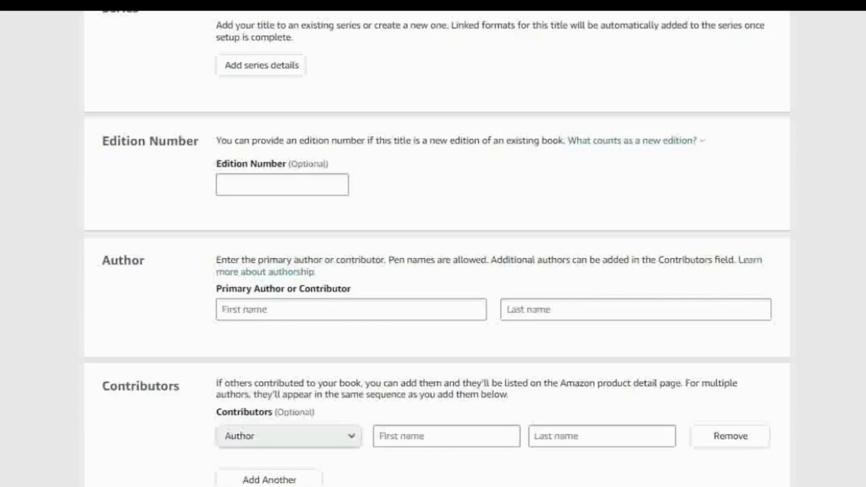
scroll(437, 249, down, 3)
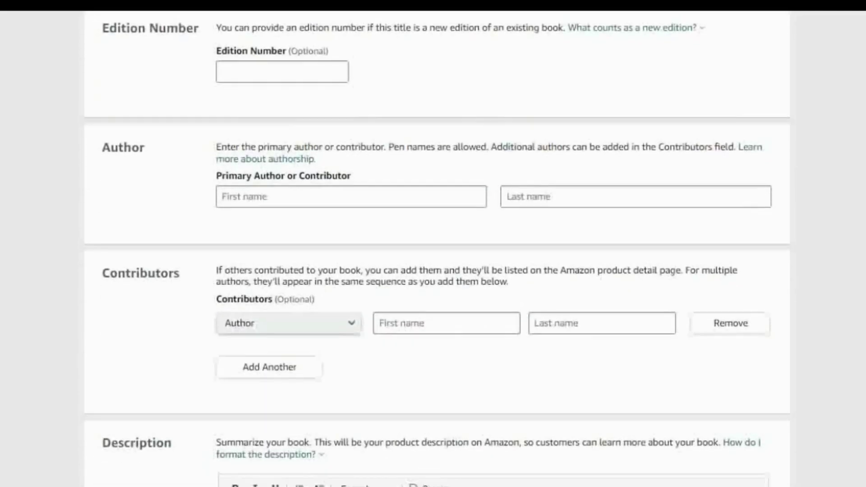
scroll(437, 249, down, 3)
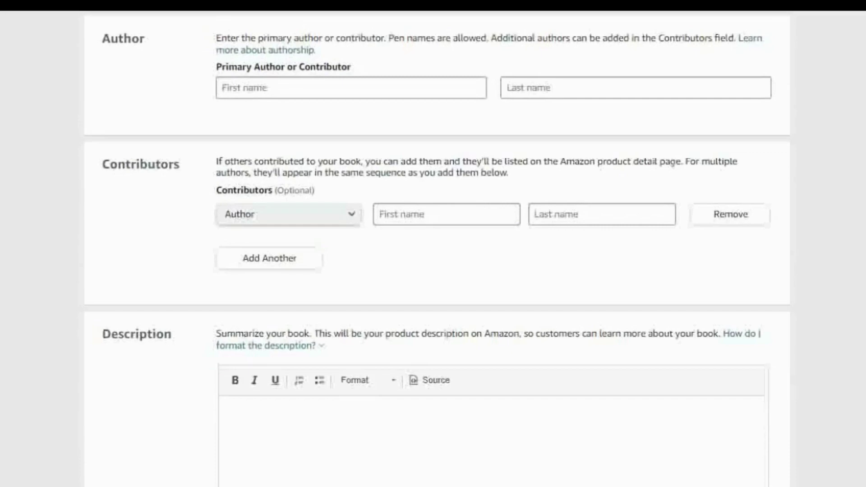
Examine the description, publishing rights and keyword sections of the eBook details form
scroll(437, 249, down, 5)
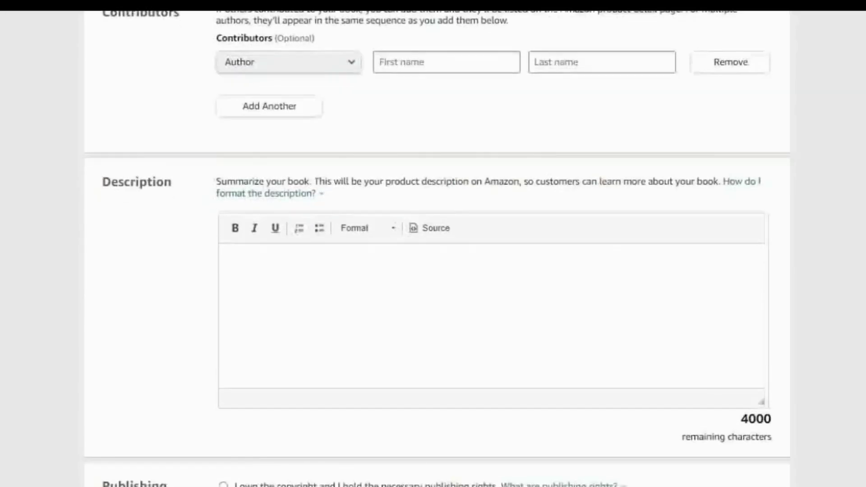
scroll(437, 249, down, 2)
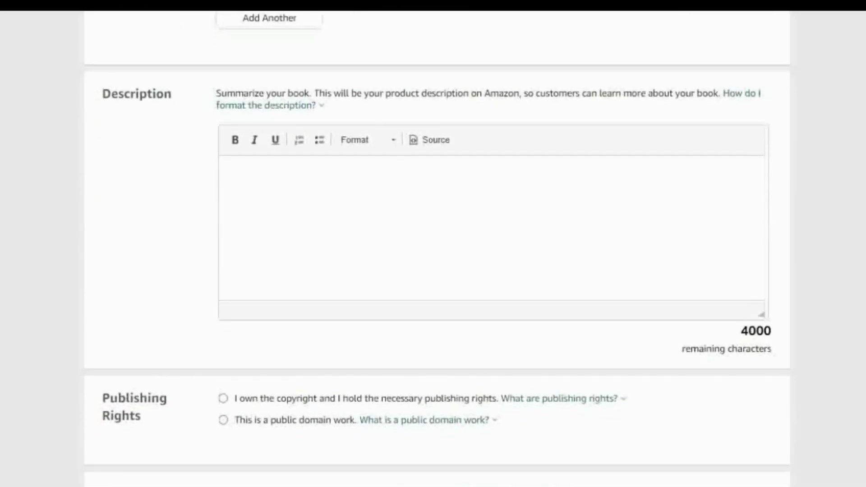
scroll(437, 249, down, 1)
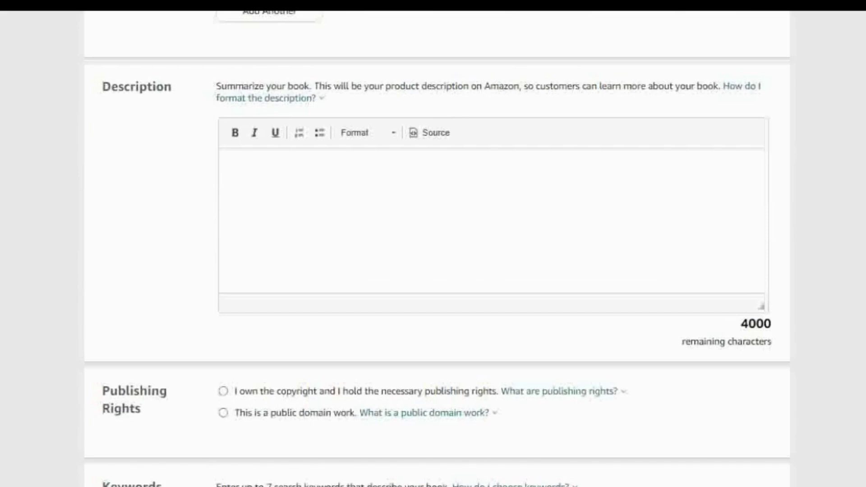
scroll(437, 248, down, 6)
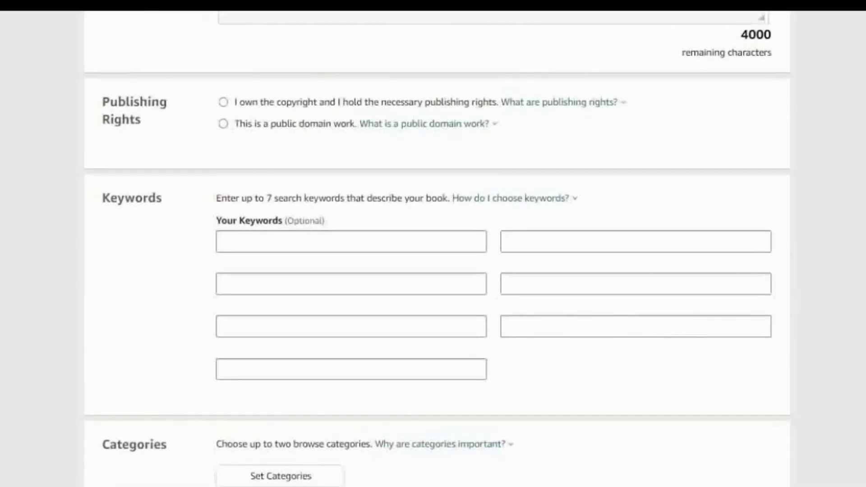
scroll(433, 248, down, 1)
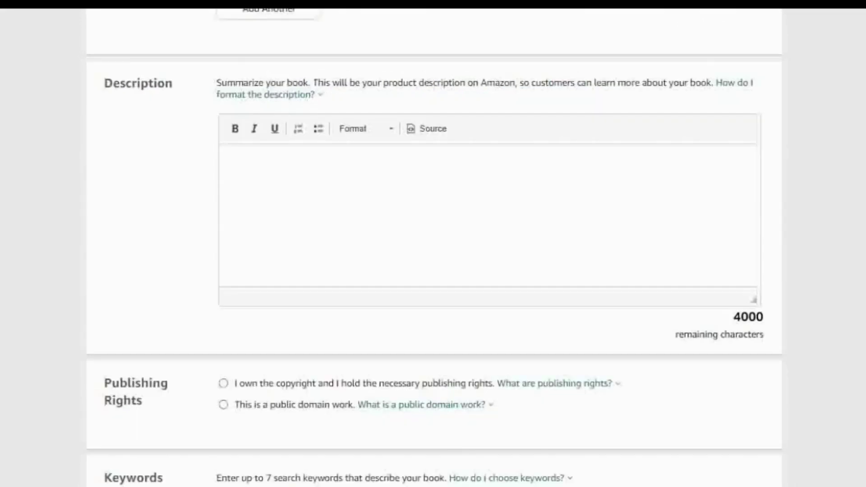
scroll(434, 249, down, 5)
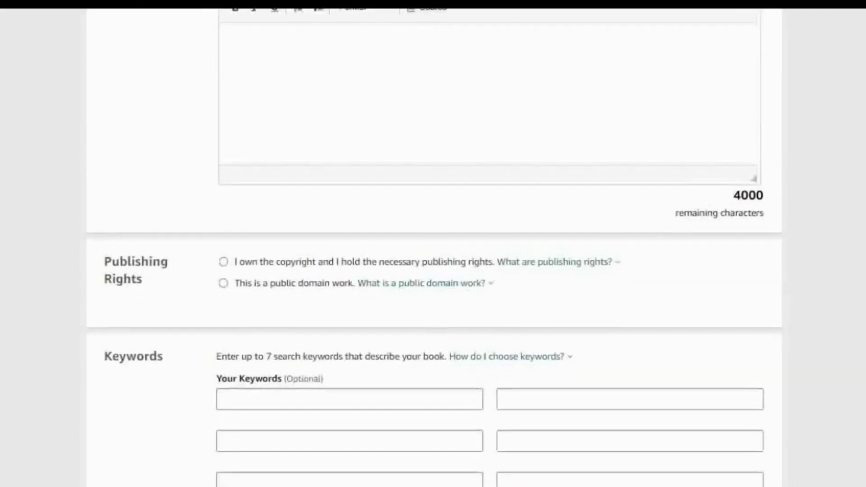
scroll(434, 248, down, 3)
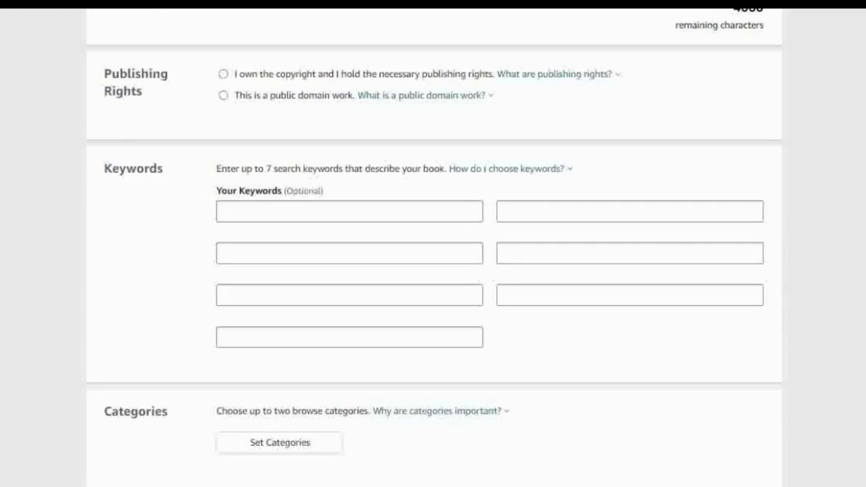
View the browse categories offered for the eBook and close the chooser without selecting any
scroll(713, 278, down, 5)
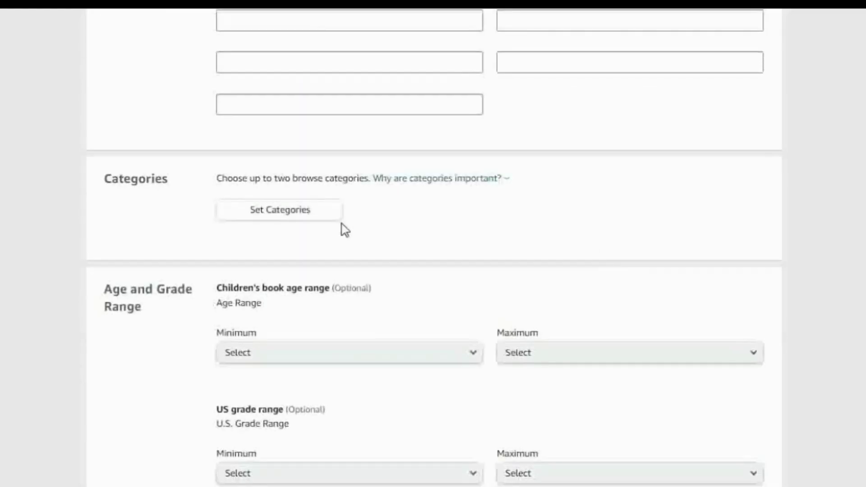
click(283, 211)
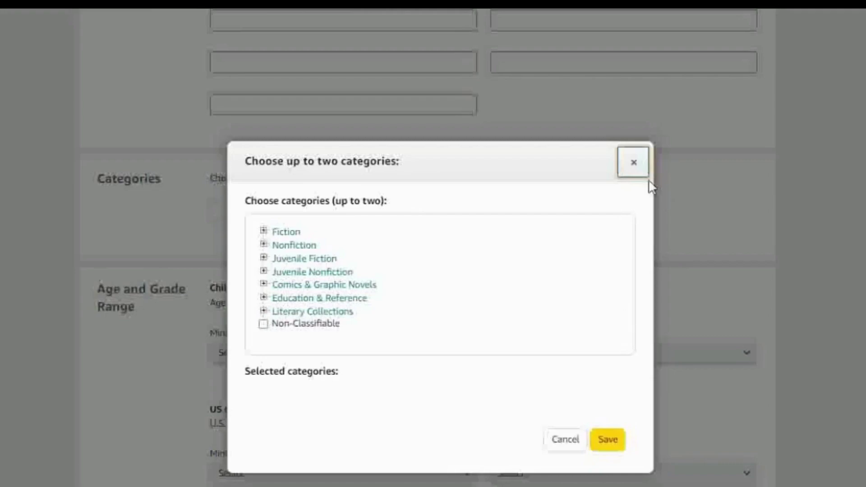
click(633, 163)
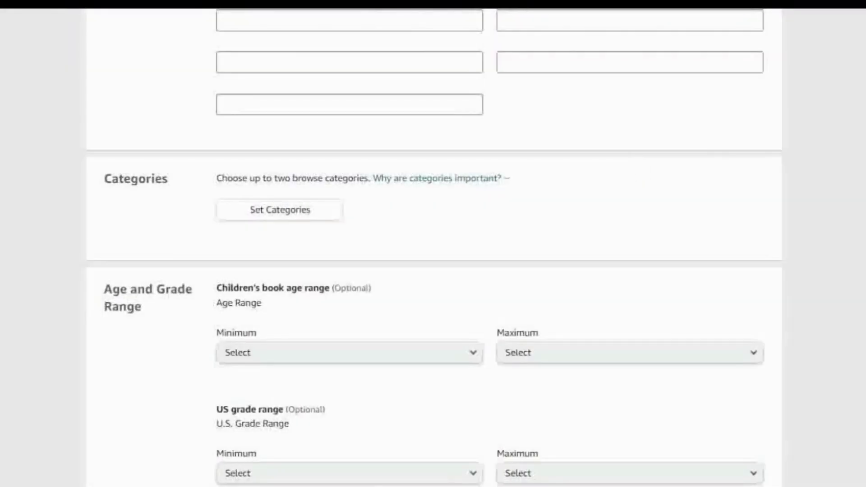
Check the age range, grade range and pre-order options, and save the eBook details to continue to the content stage
scroll(433, 244, down, 2)
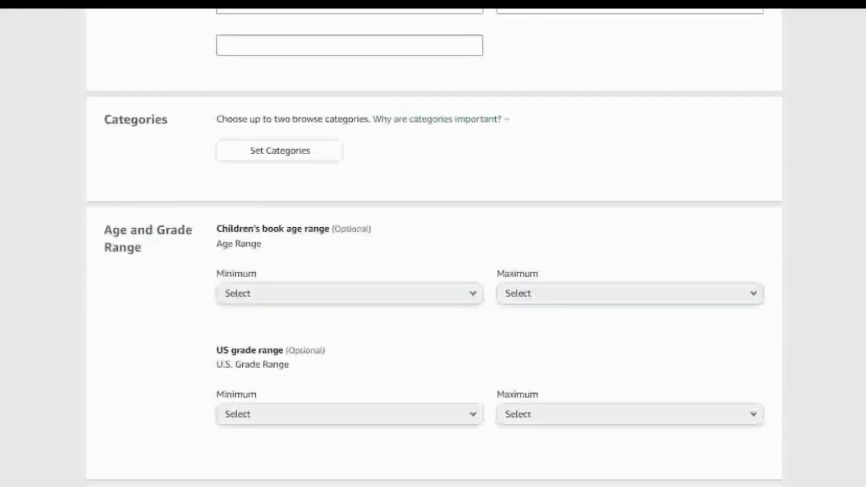
scroll(433, 244, down, 1)
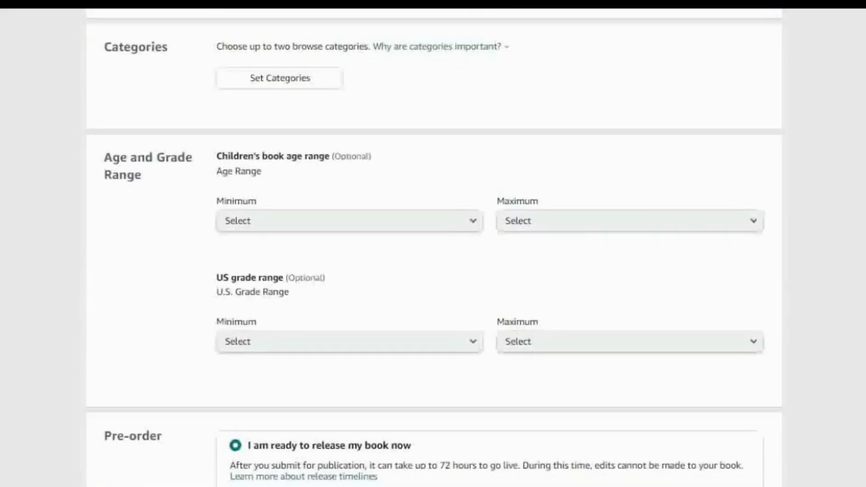
scroll(433, 244, down, 1)
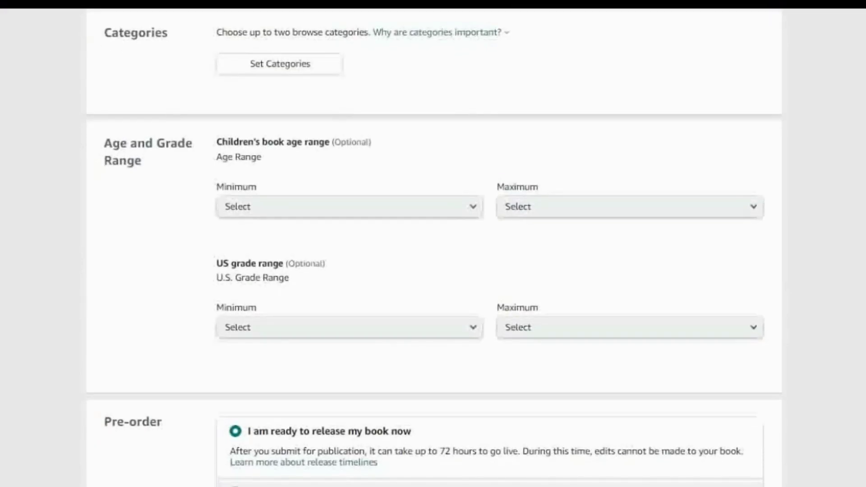
scroll(434, 243, down, 1)
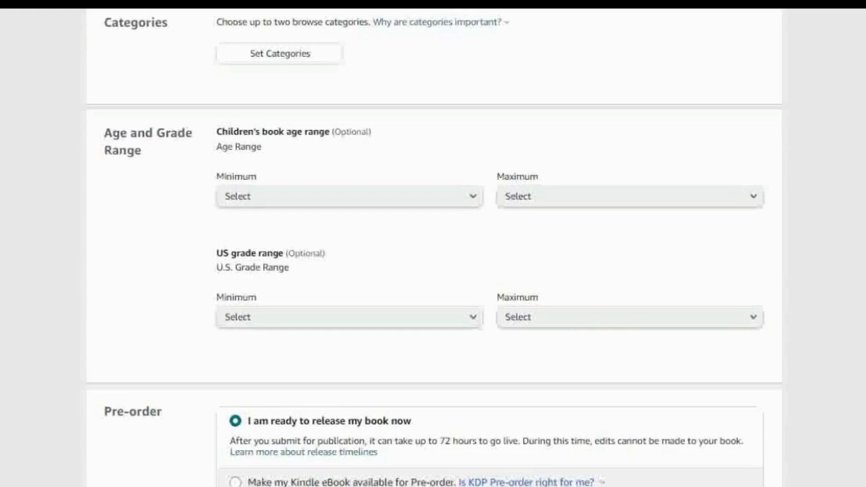
scroll(433, 244, down, 3)
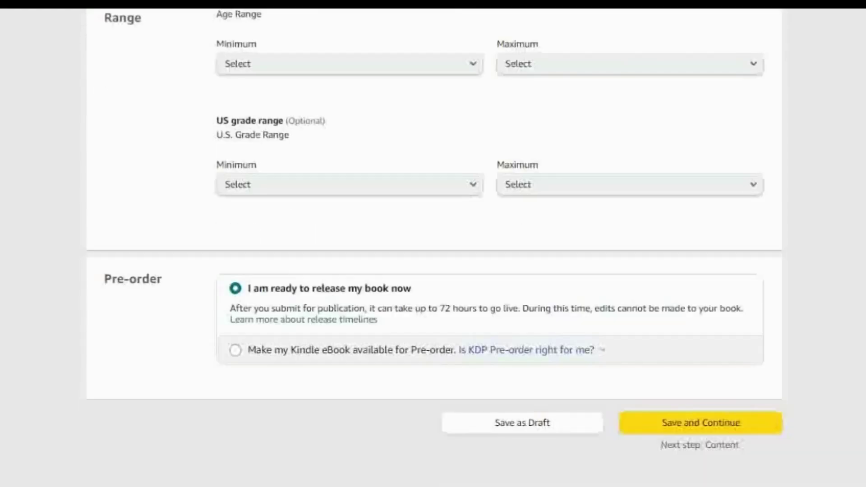
scroll(433, 244, up, 3)
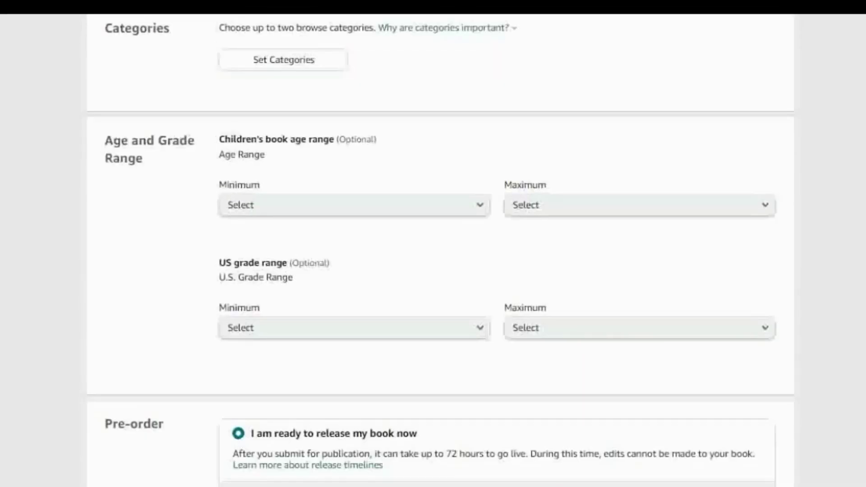
scroll(433, 244, down, 3)
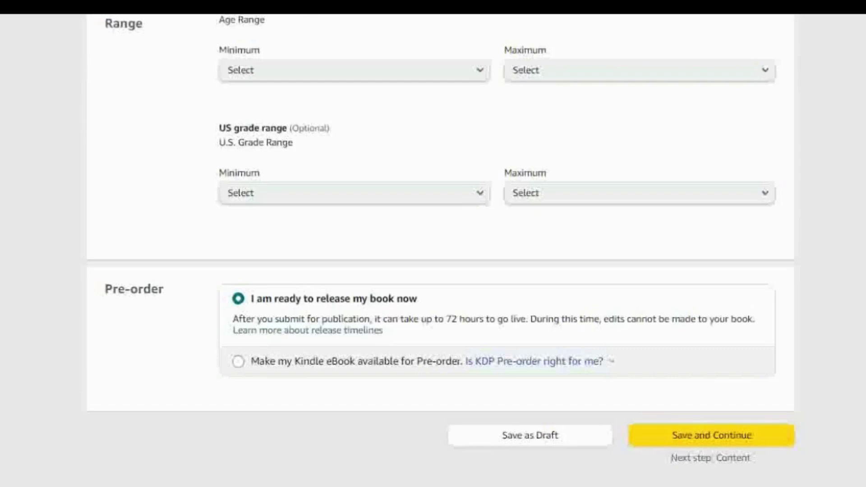
click(711, 434)
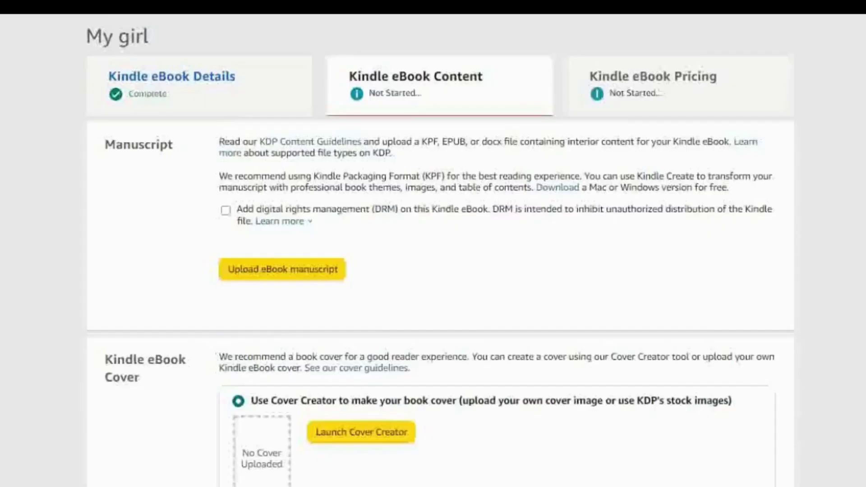
Review the manuscript upload, cover, previewer and ISBN sections of the eBook content form
scroll(433, 244, down, 2)
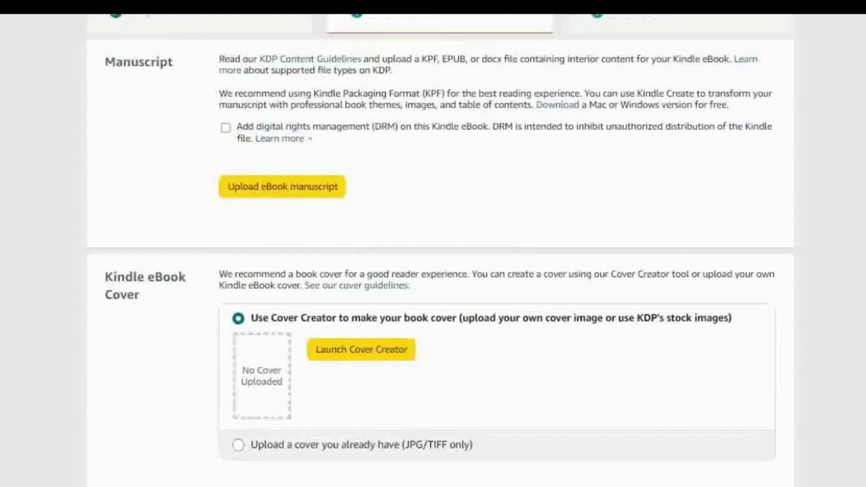
scroll(433, 244, down, 2)
scroll(433, 244, down, 3)
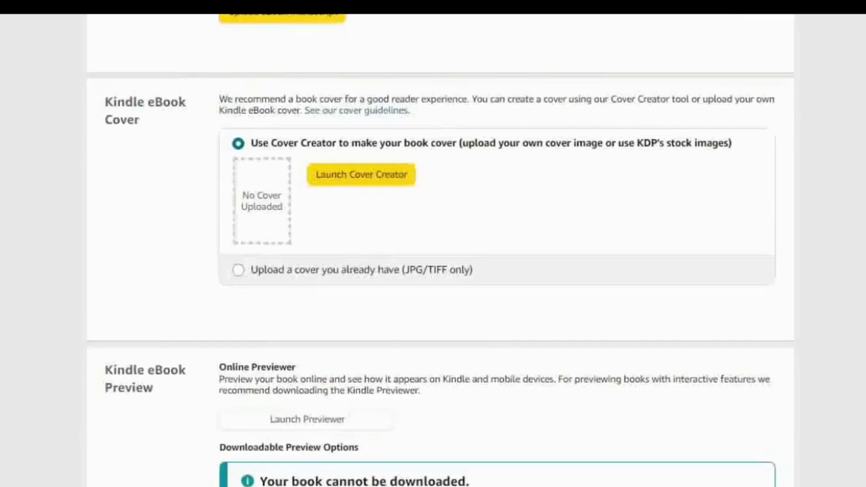
scroll(433, 243, down, 5)
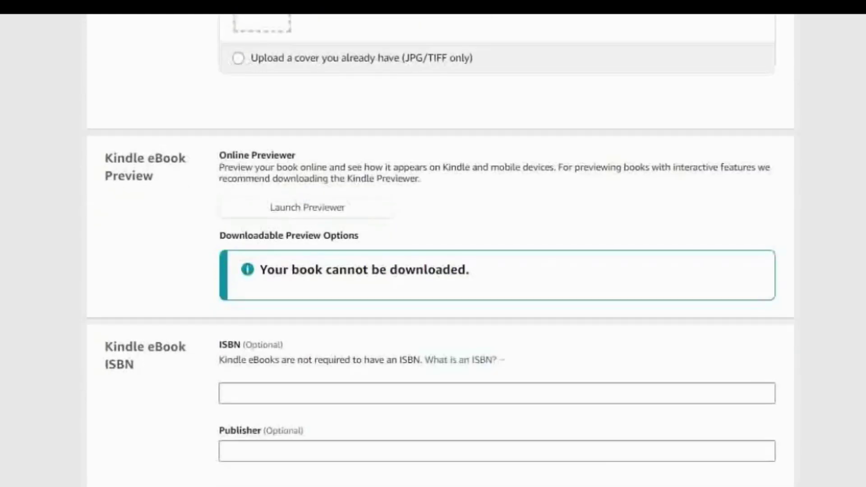
scroll(433, 243, up, 11)
scroll(433, 243, down, 5)
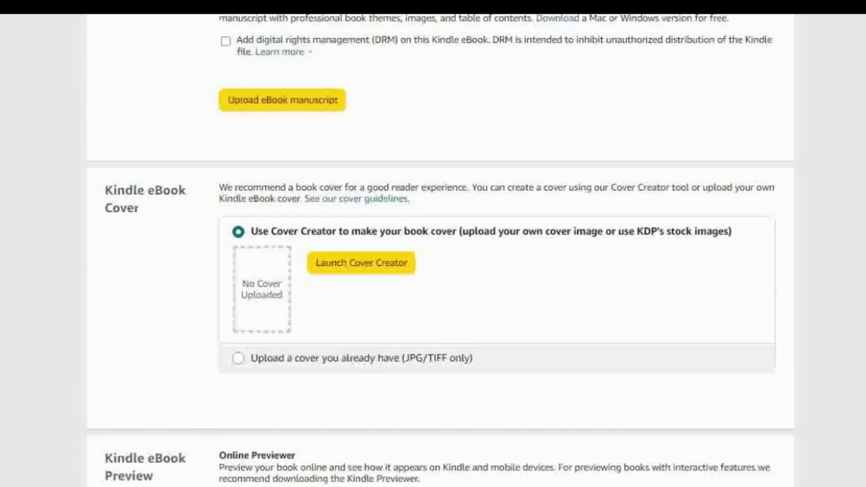
scroll(433, 244, down, 5)
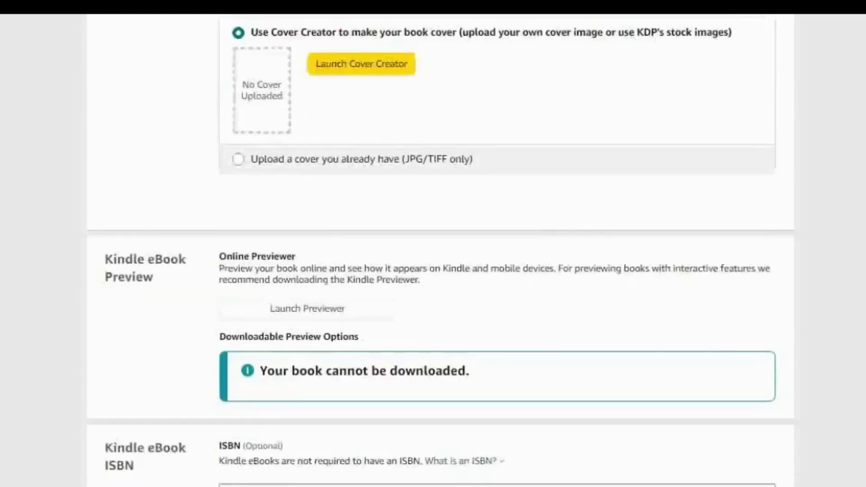
scroll(432, 244, down, 3)
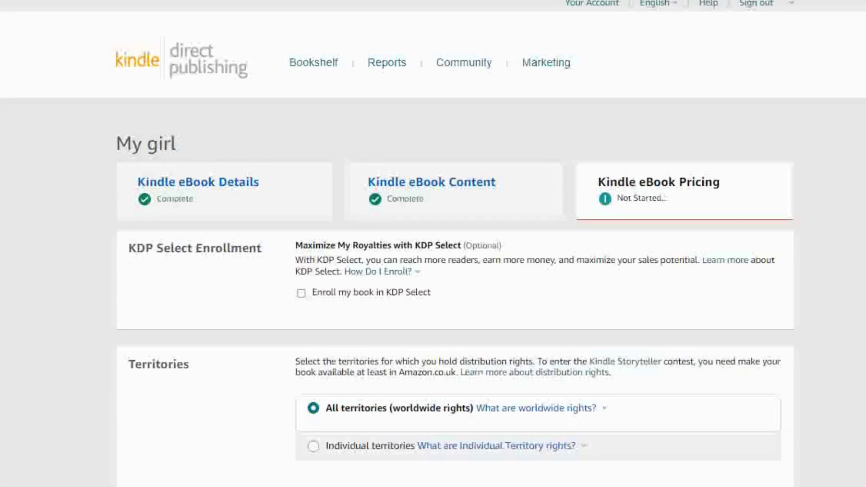
Review the KDP Select enrollment, territories, primary marketplace and royalty pricing sections of the eBook pricing form
scroll(433, 244, down, 3)
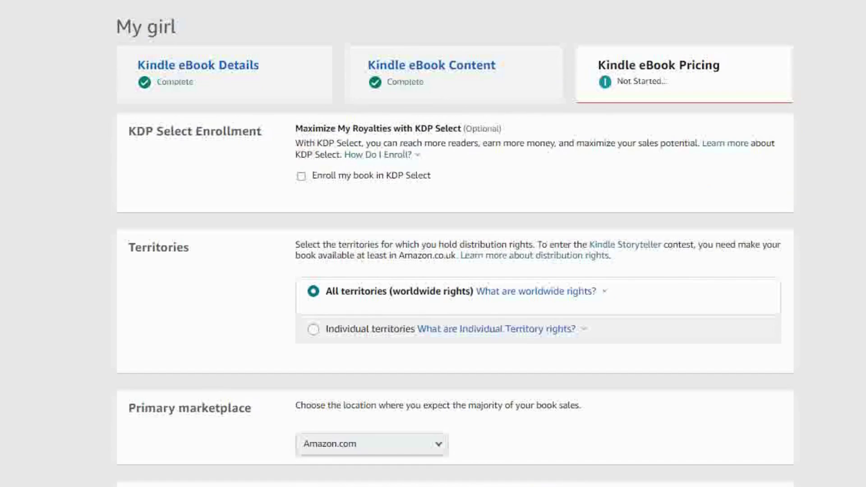
scroll(433, 244, down, 3)
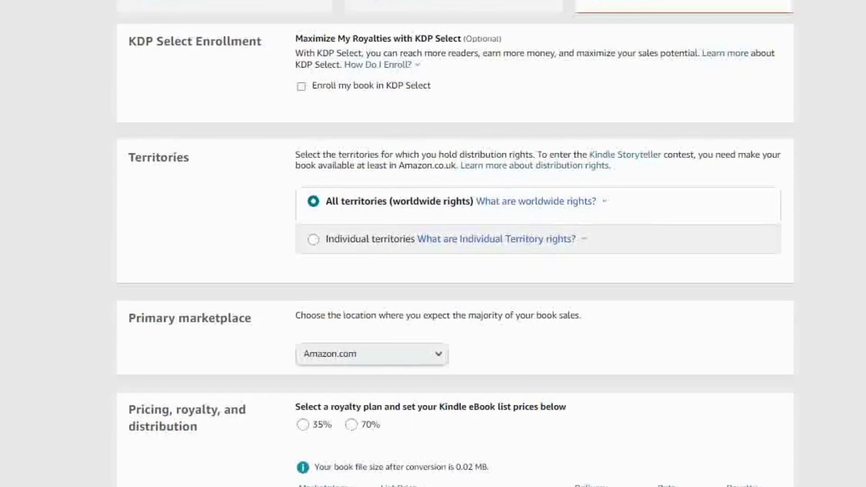
scroll(456, 244, down, 3)
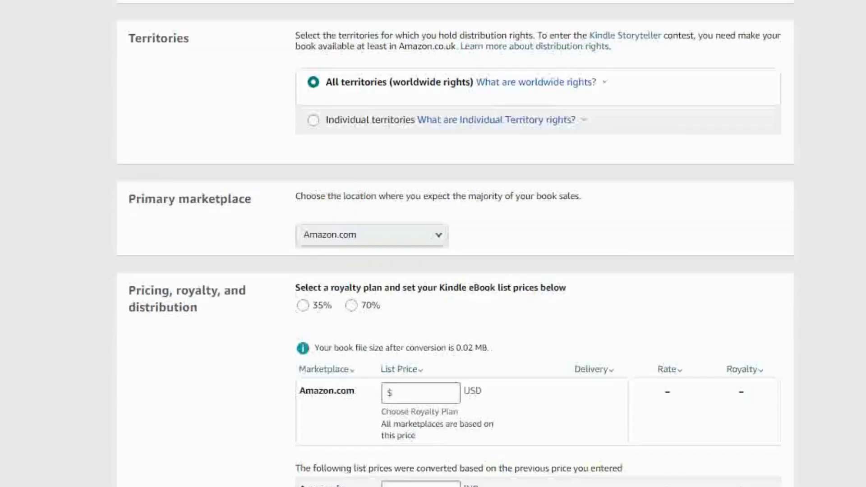
scroll(456, 244, down, 4)
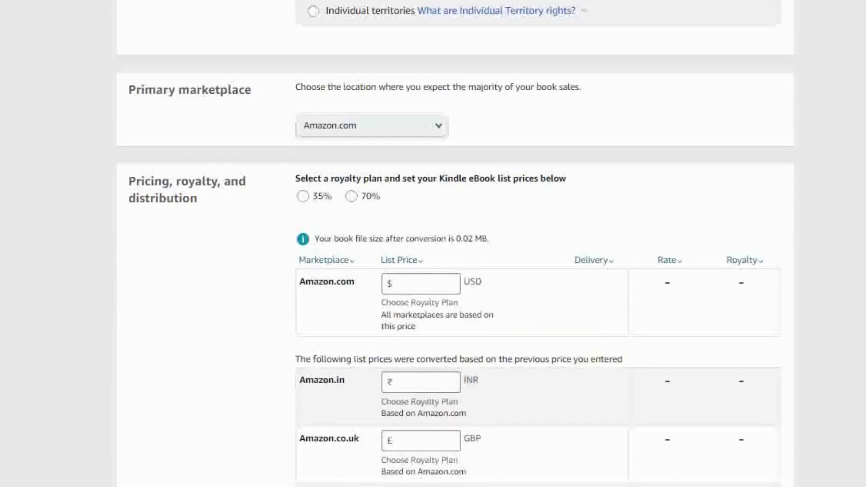
scroll(455, 244, down, 2)
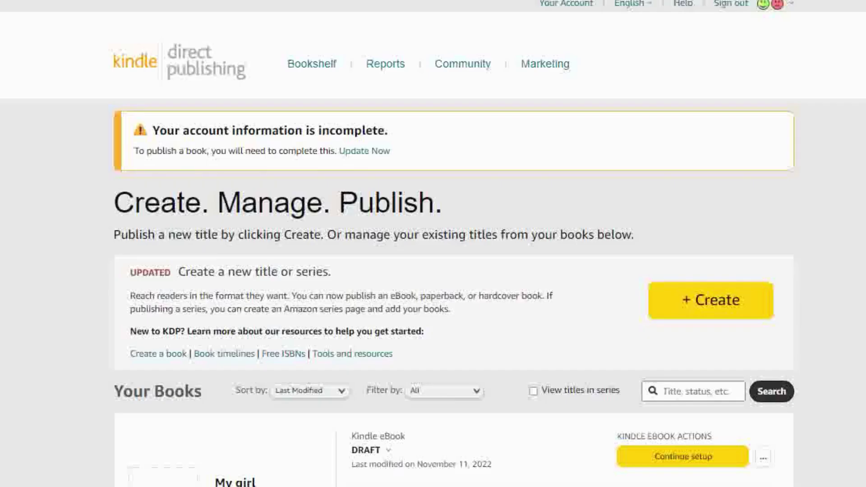
Open the KDP Community and look through its forum topics and recent announcements
scroll(433, 244, down, 3)
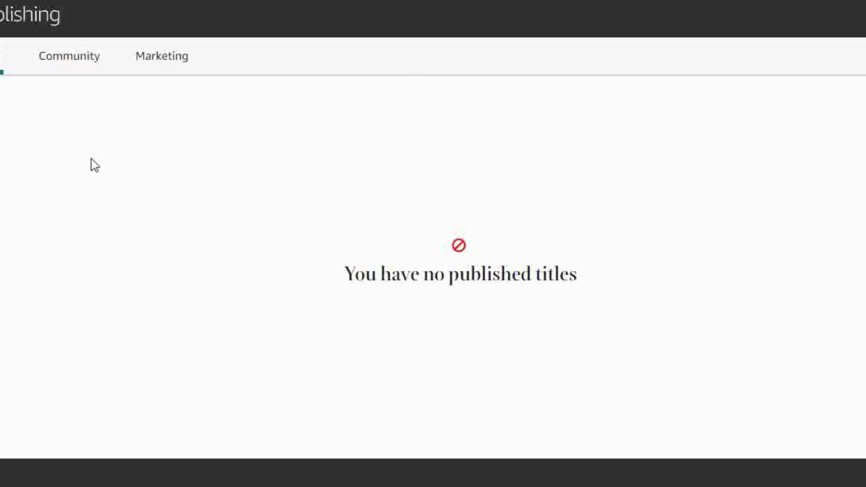
click(80, 62)
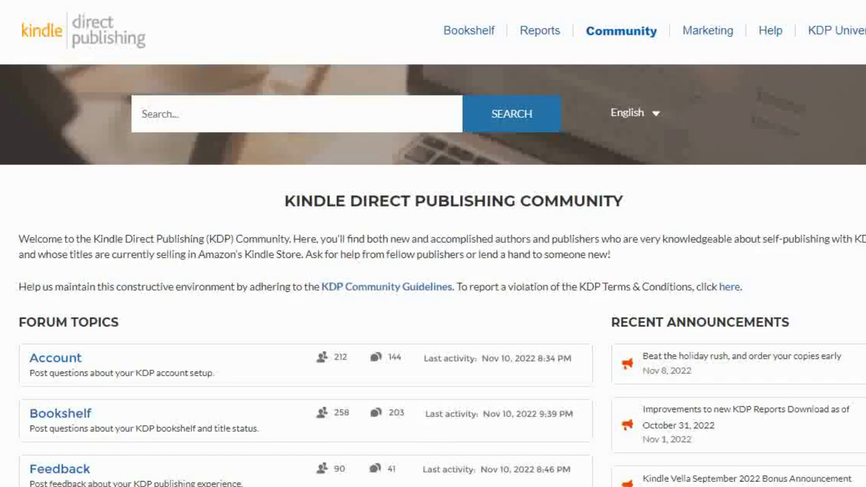
scroll(433, 244, down, 7)
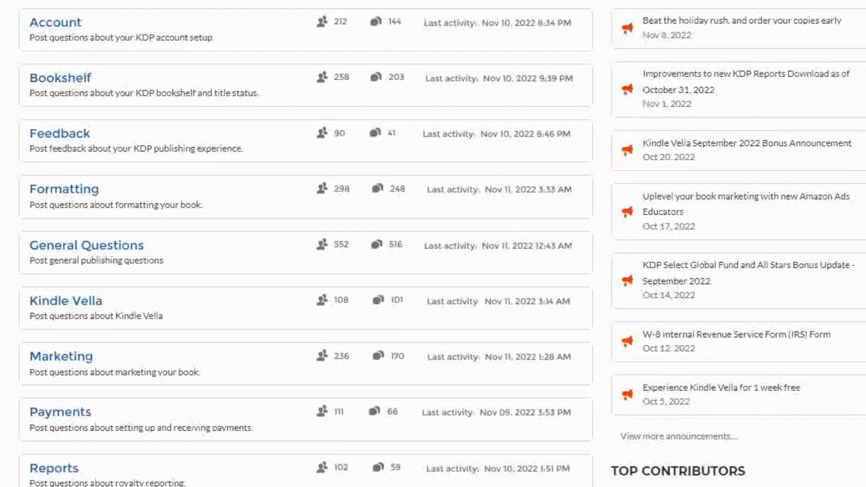
scroll(433, 244, down, 2)
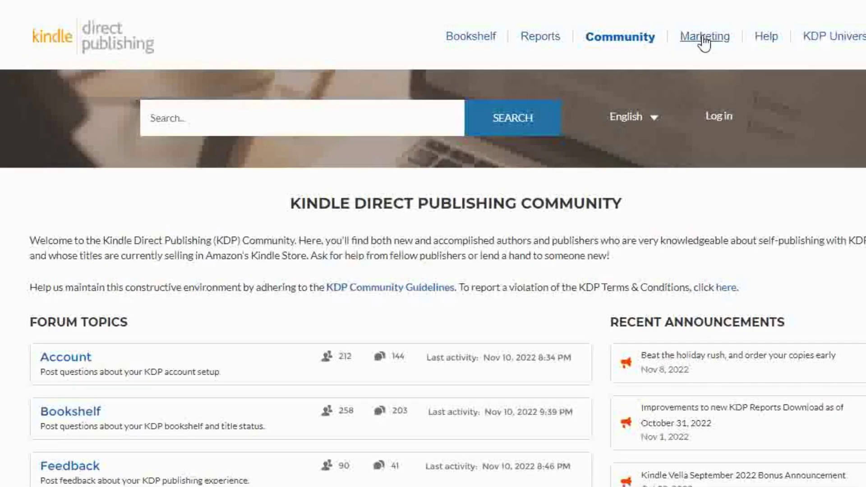
Open the Marketing Resources page and review its sections from KDP Select to More Marketing Resources
click(704, 38)
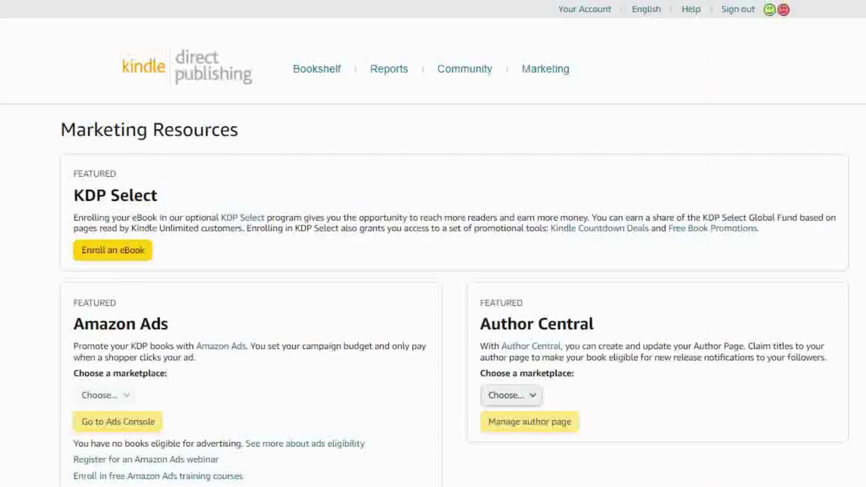
scroll(433, 244, down, 5)
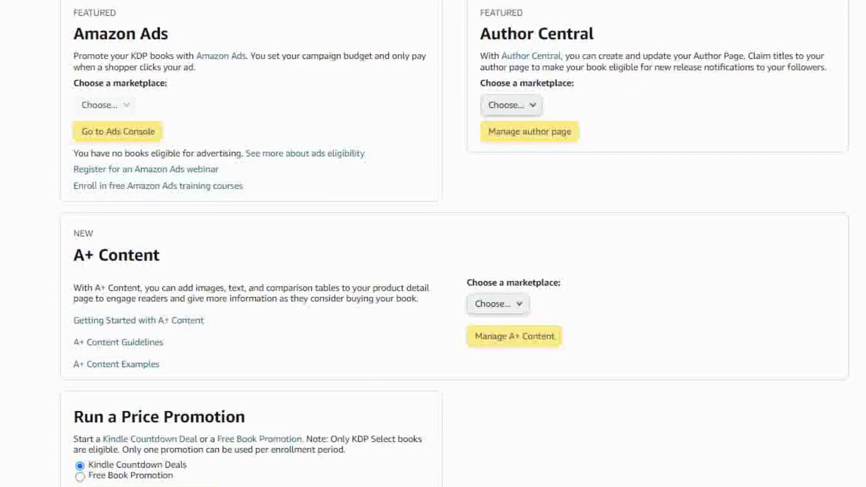
scroll(432, 244, down, 2)
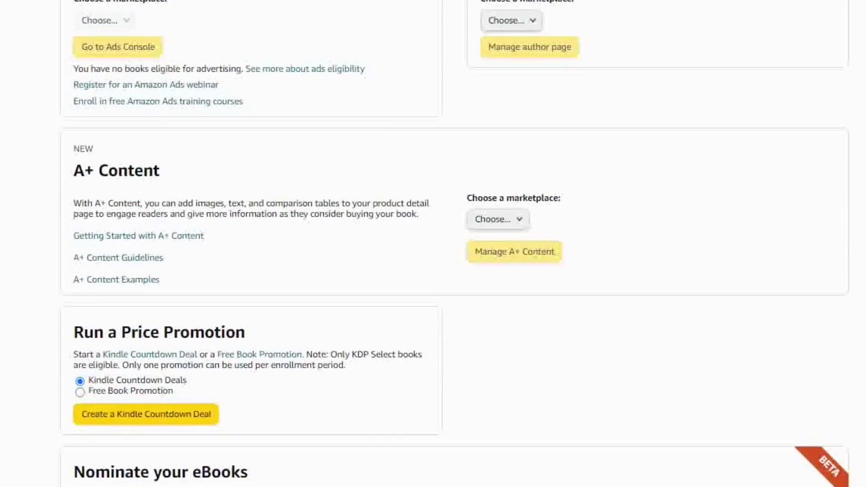
scroll(433, 244, down, 3)
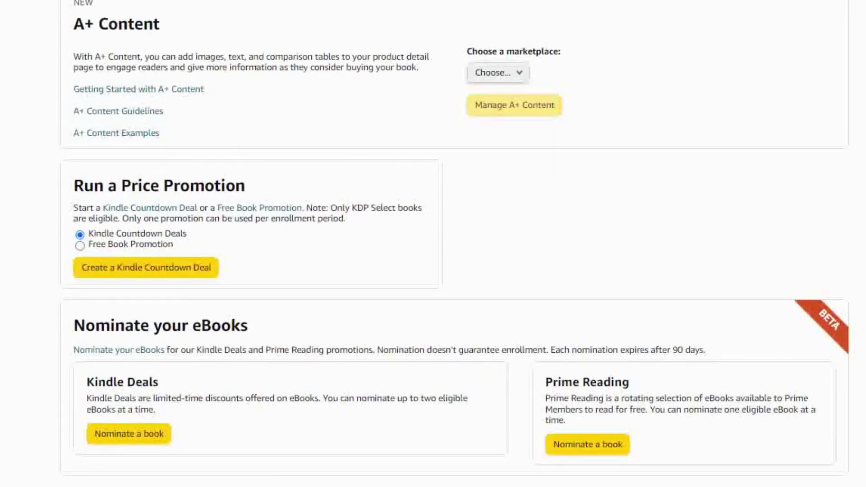
scroll(433, 244, down, 2)
scroll(434, 244, up, 3)
scroll(433, 243, down, 3)
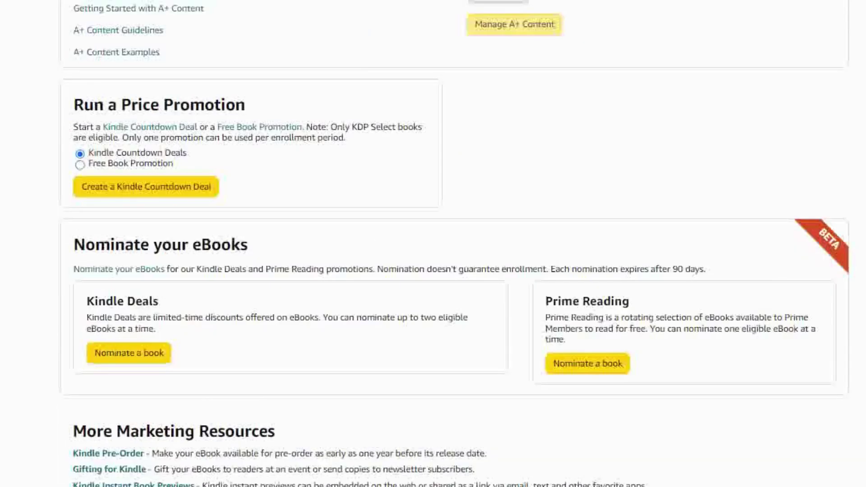
scroll(433, 244, down, 3)
scroll(433, 243, down, 1)
scroll(433, 244, up, 10)
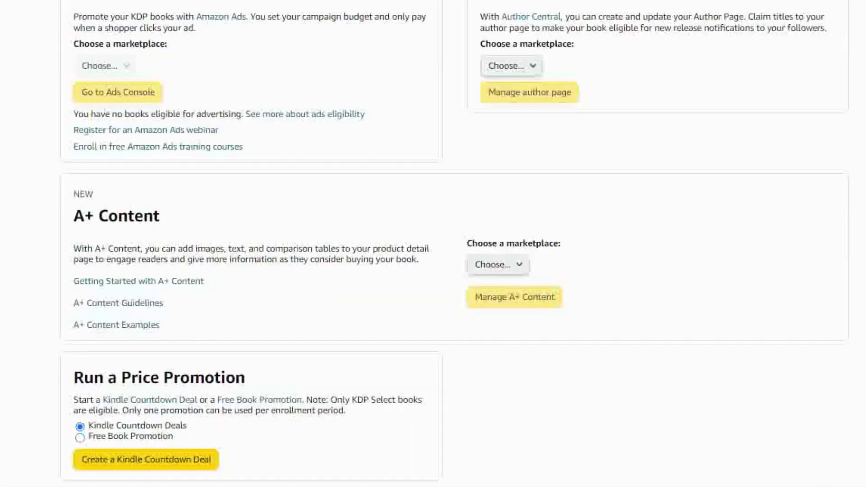
scroll(433, 244, down, 1)
scroll(433, 243, down, 6)
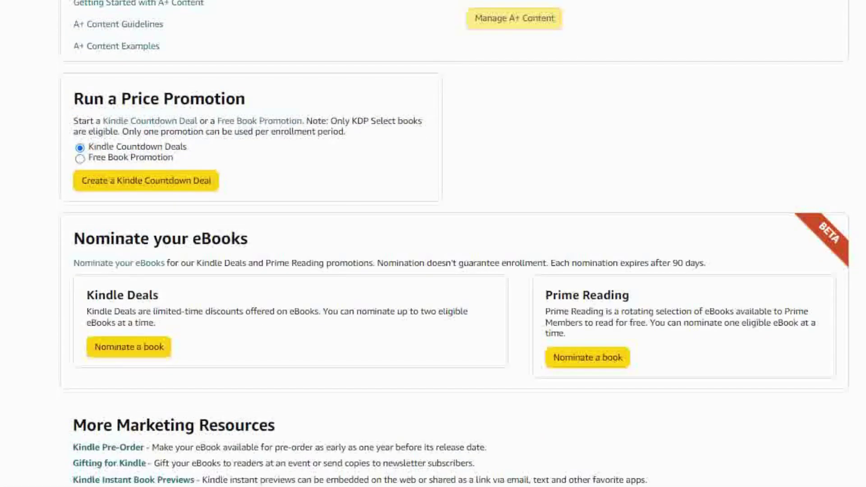
scroll(433, 243, up, 7)
scroll(434, 244, up, 6)
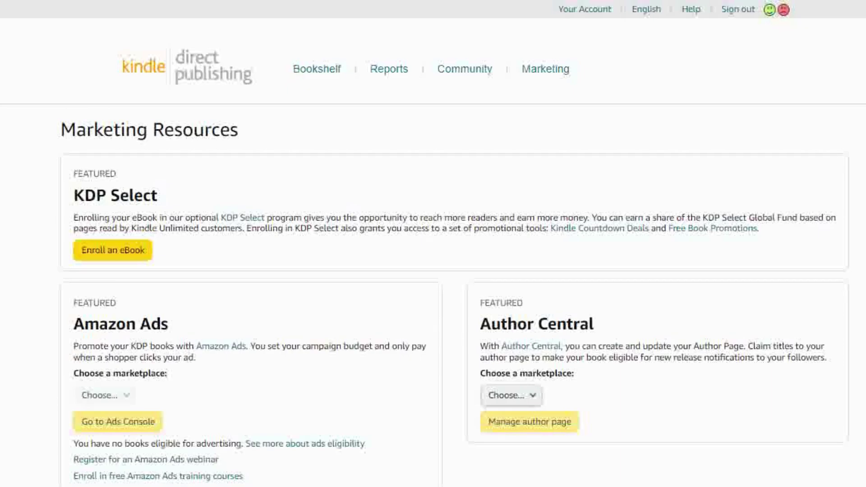
Go over the Amazon Ads, Author Central, A+ Content, price promotion and eBook nomination options once more
scroll(432, 243, down, 3)
scroll(433, 244, down, 5)
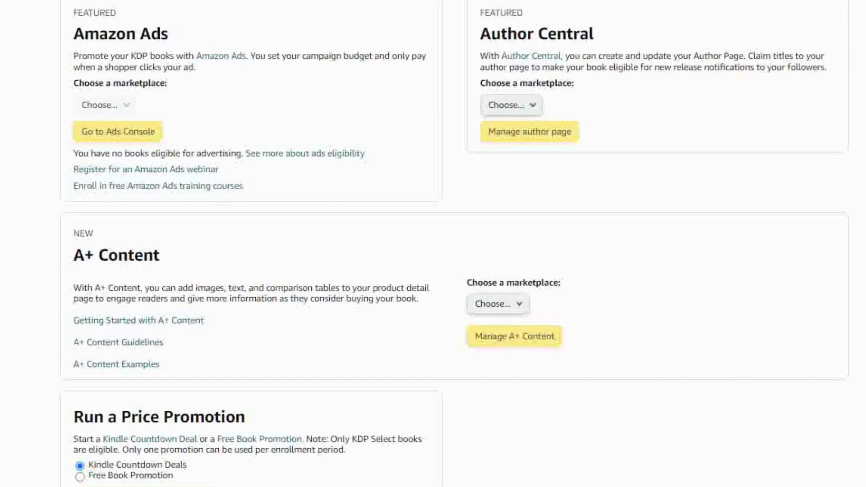
scroll(433, 243, down, 3)
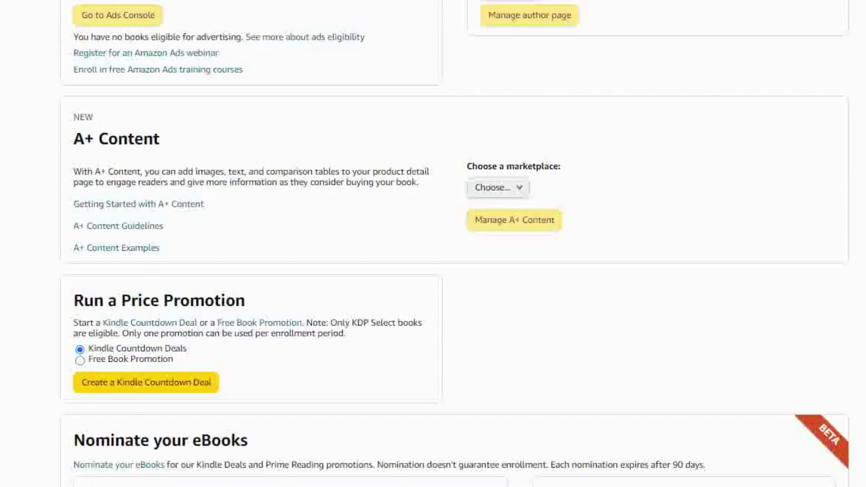
scroll(433, 243, down, 2)
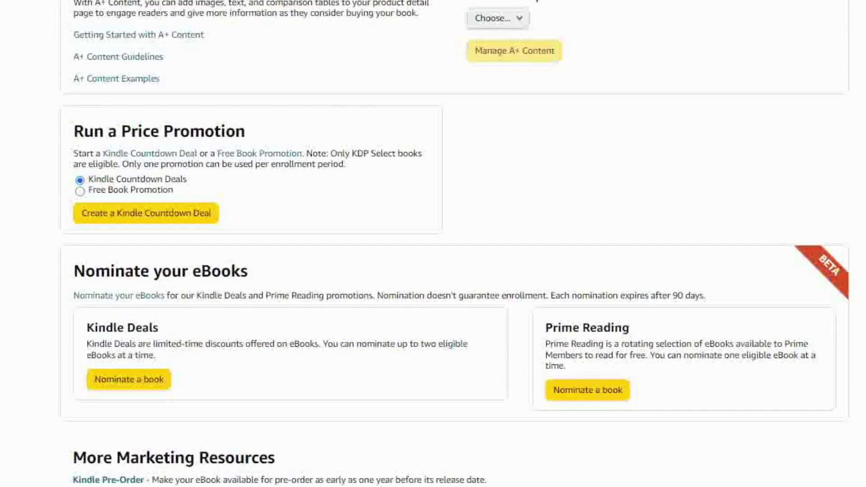
scroll(433, 244, up, 5)
scroll(433, 243, down, 9)
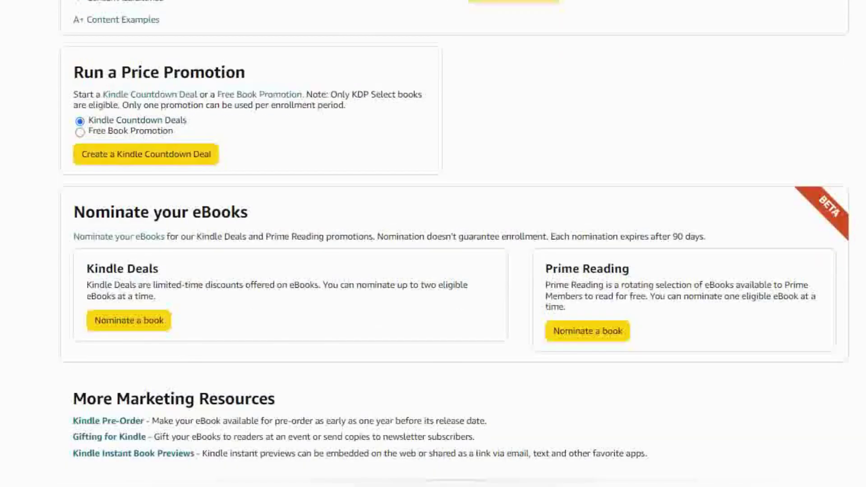
scroll(433, 244, up, 10)
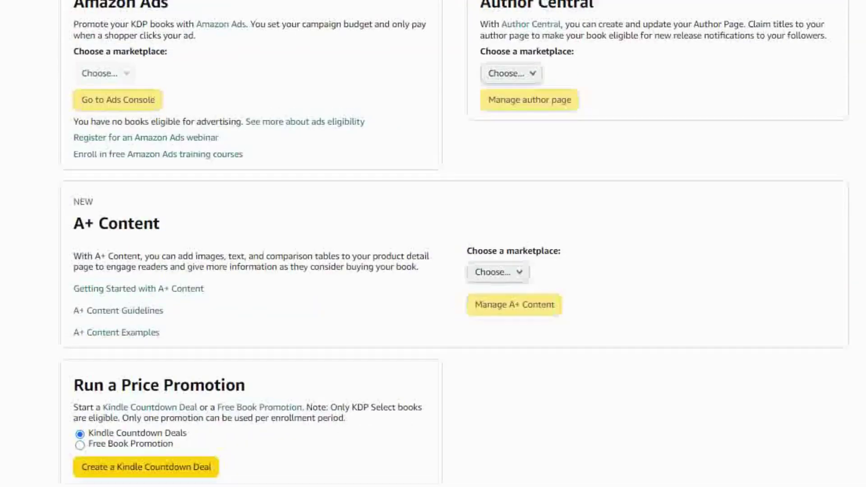
scroll(434, 244, down, 6)
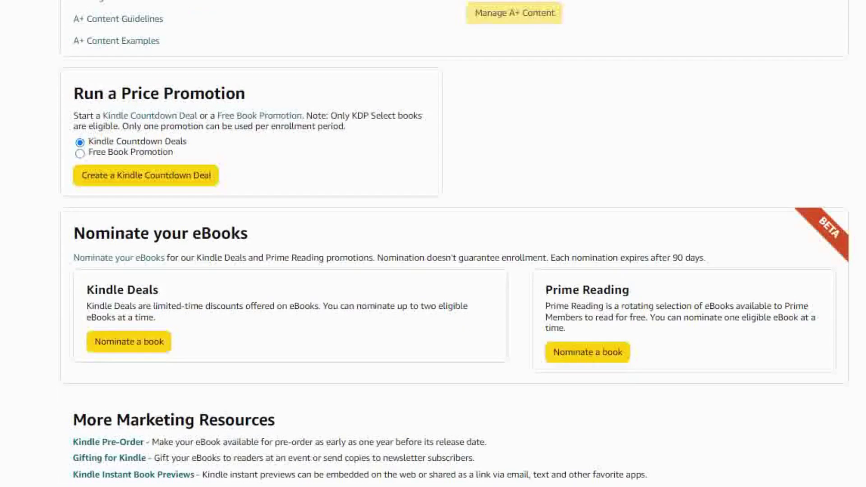
scroll(433, 244, up, 14)
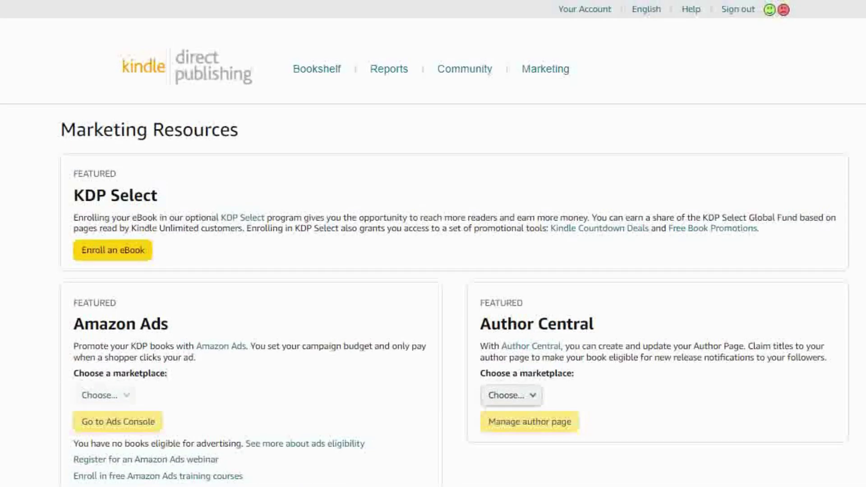
Return to the Bookshelf and check the setup, paperback and hardcover options of the "My girl" draft
click(317, 73)
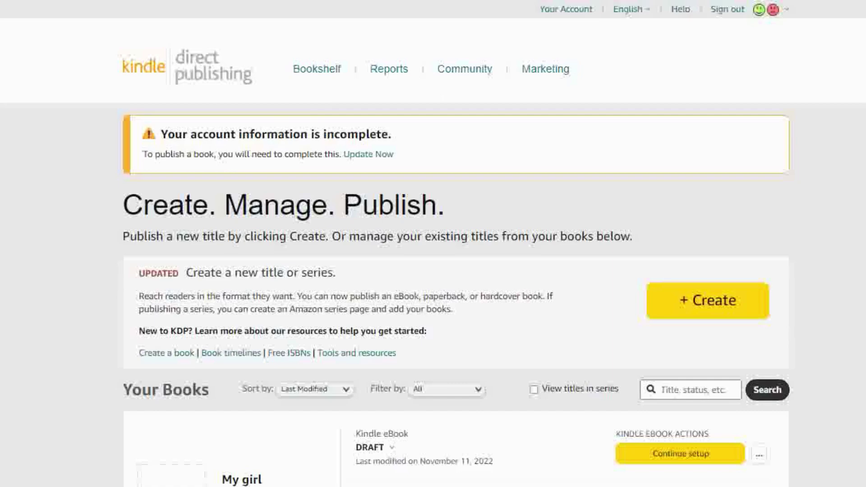
scroll(838, 129, down, 3)
scroll(433, 244, down, 3)
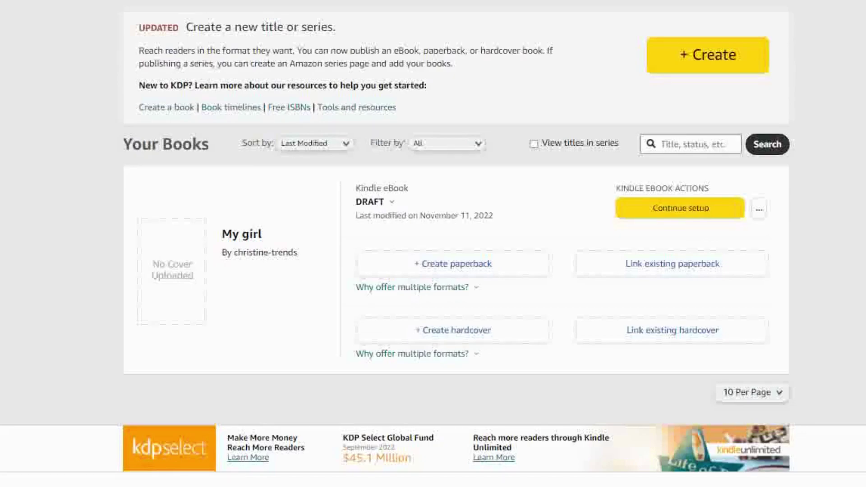
scroll(434, 244, up, 5)
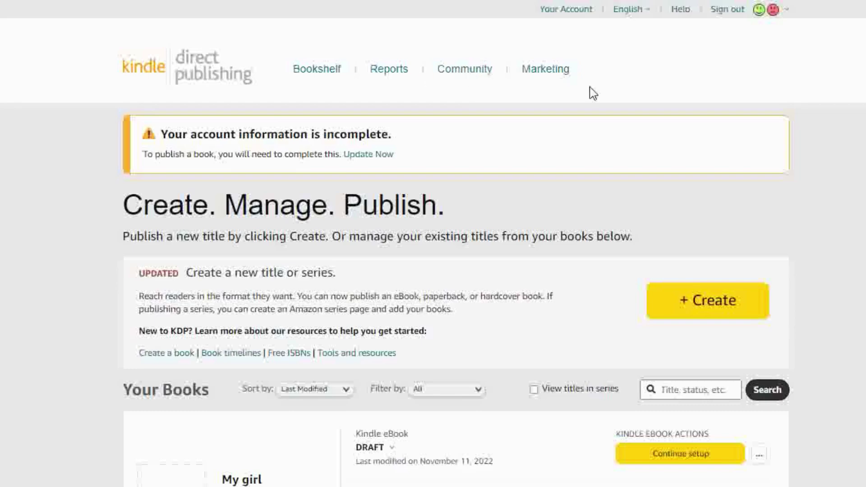
On the contact help page, open the "Republish or update a published book" topic under "Manage your books and series"
scroll(432, 271, down, 3)
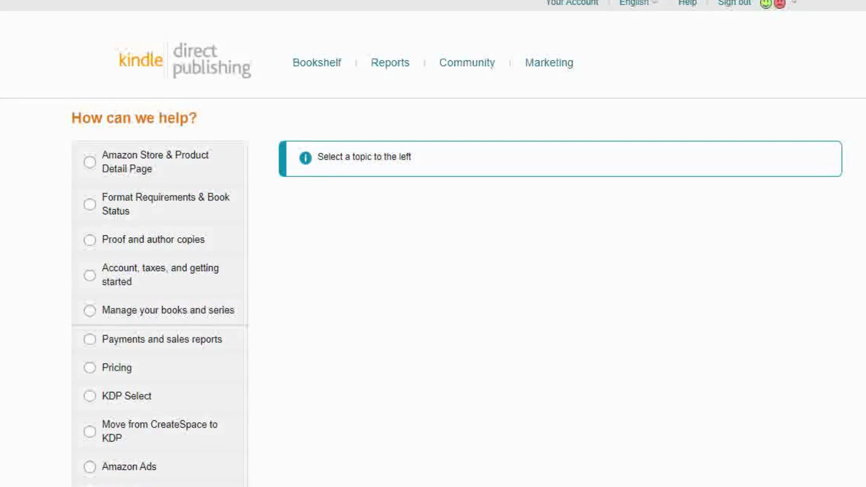
click(168, 318)
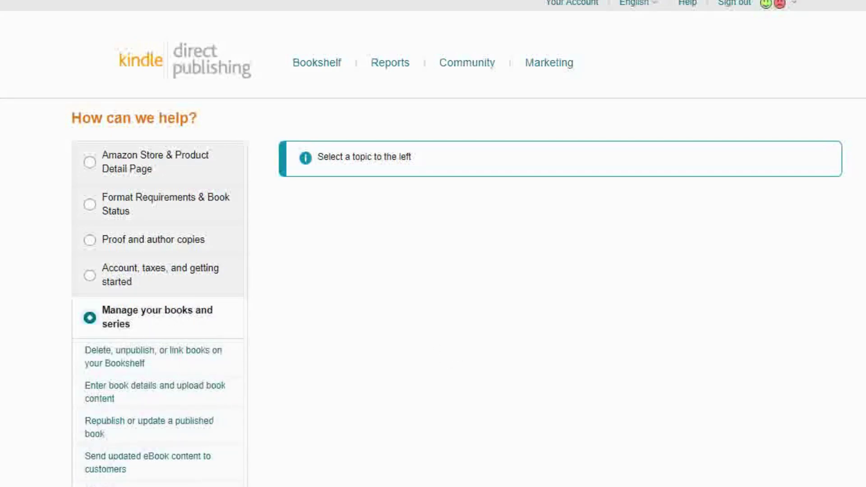
scroll(433, 244, down, 1)
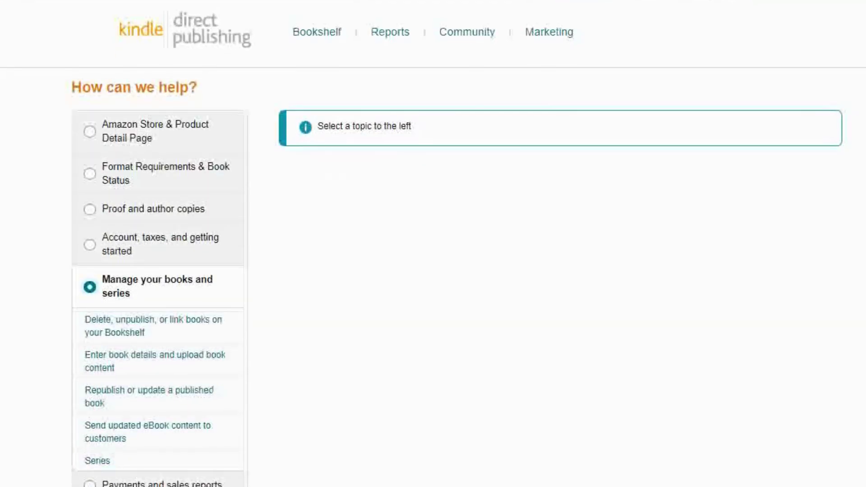
click(182, 396)
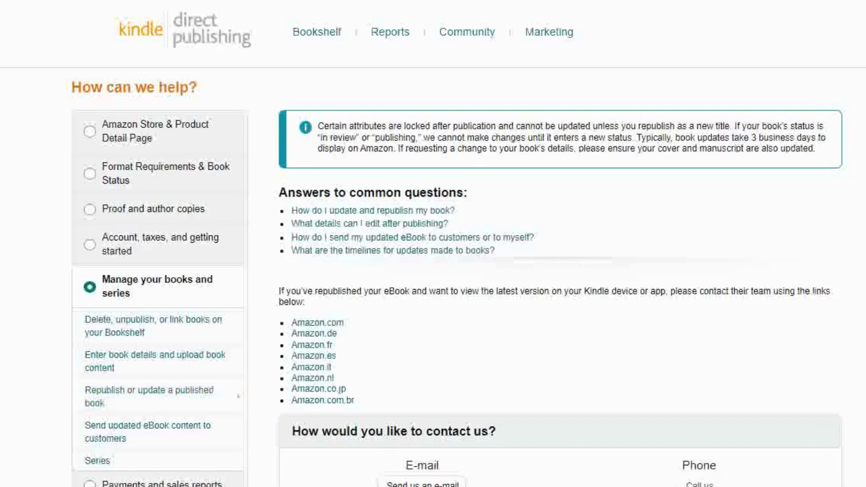
scroll(433, 244, down, 2)
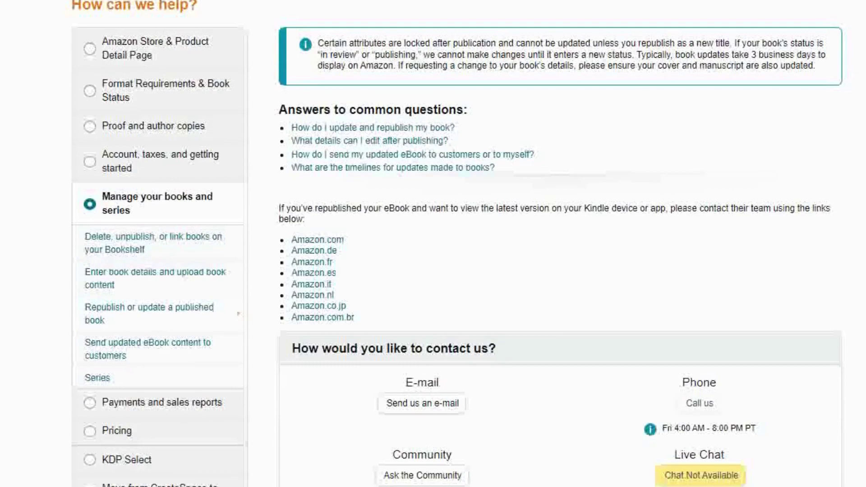
Choose e-mail as the contact method and review the support message template and file attachment section
click(446, 405)
scroll(446, 404, down, 2)
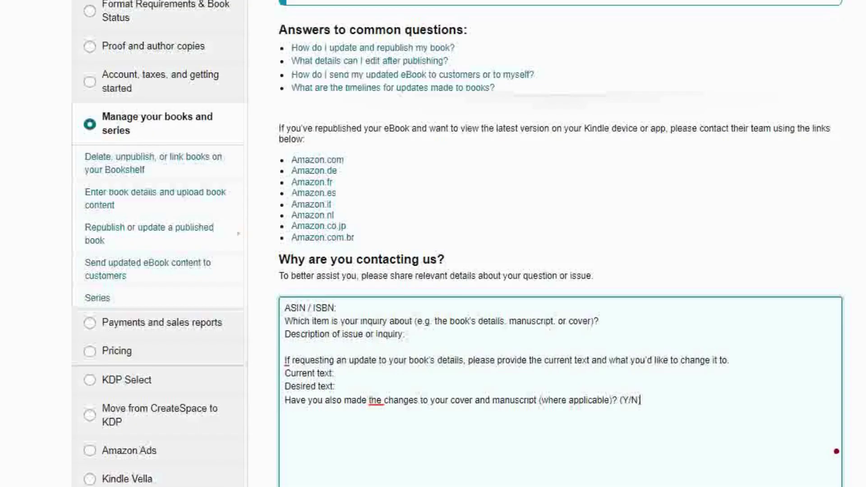
scroll(459, 244, down, 2)
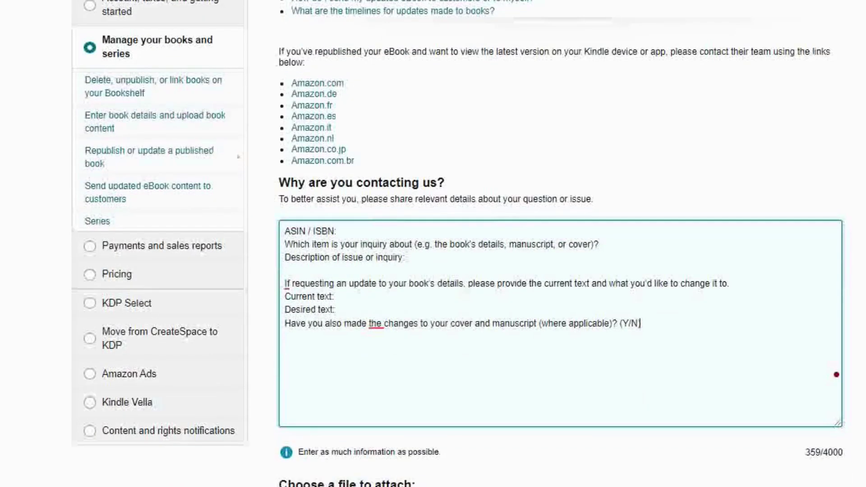
scroll(459, 244, down, 2)
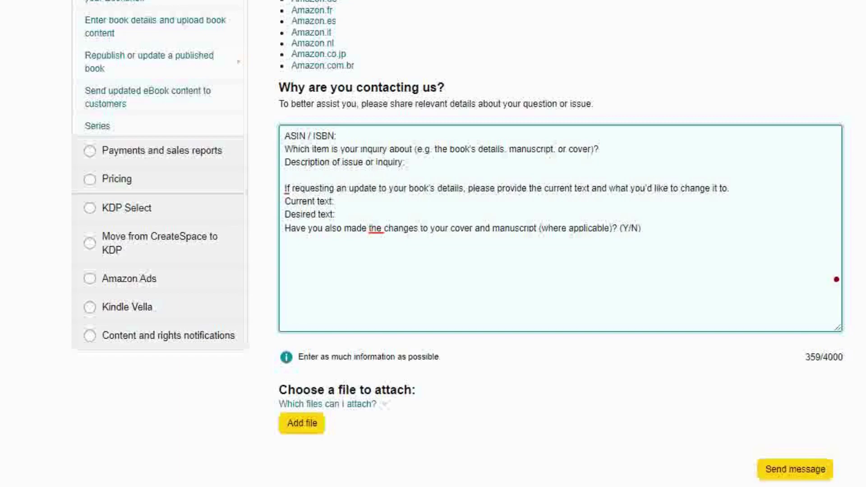
scroll(559, 153, up, 8)
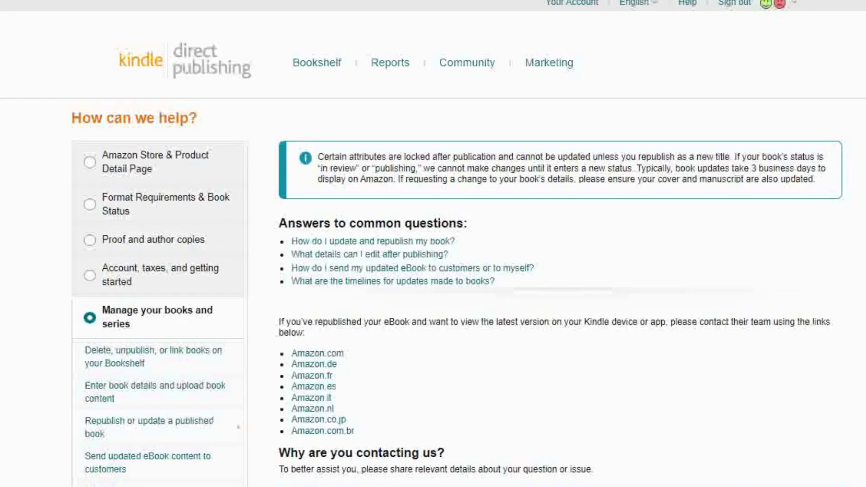